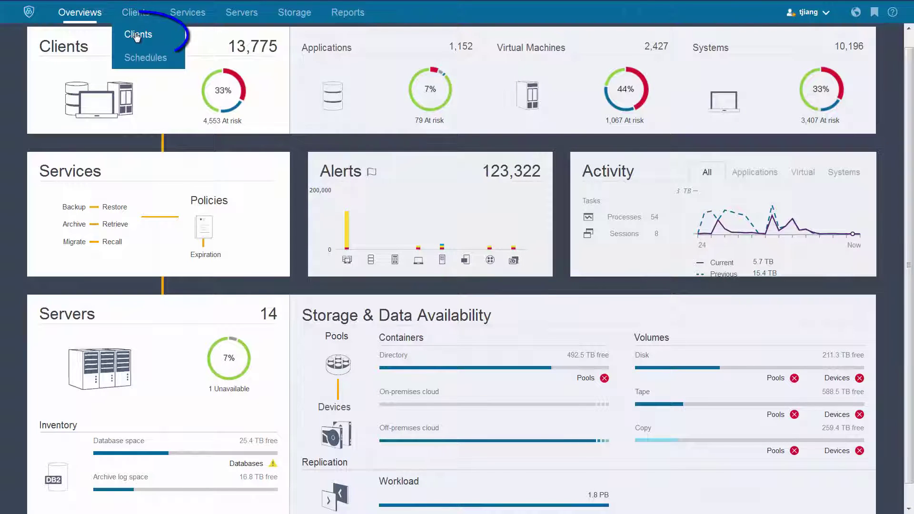
# Step: List all clients and filter them to those whose Platform contains NAS
pyautogui.click(137, 36)
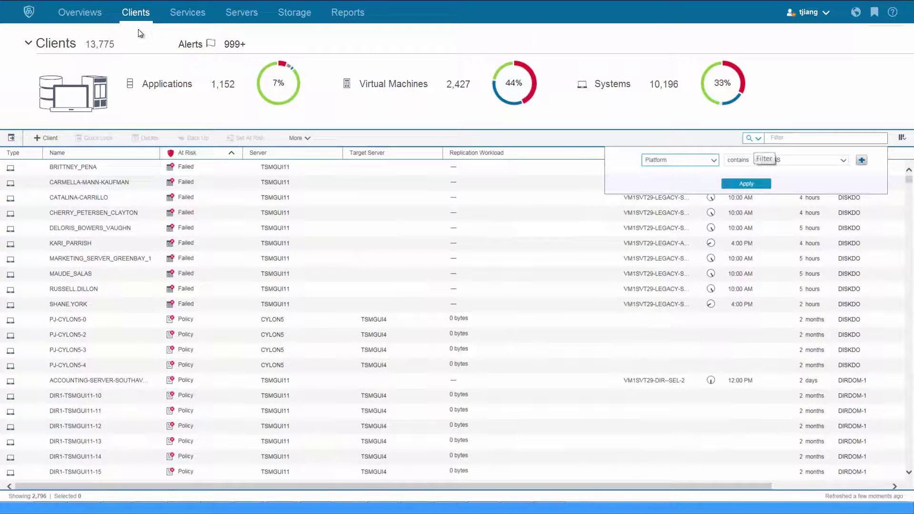
pyautogui.press('Return')
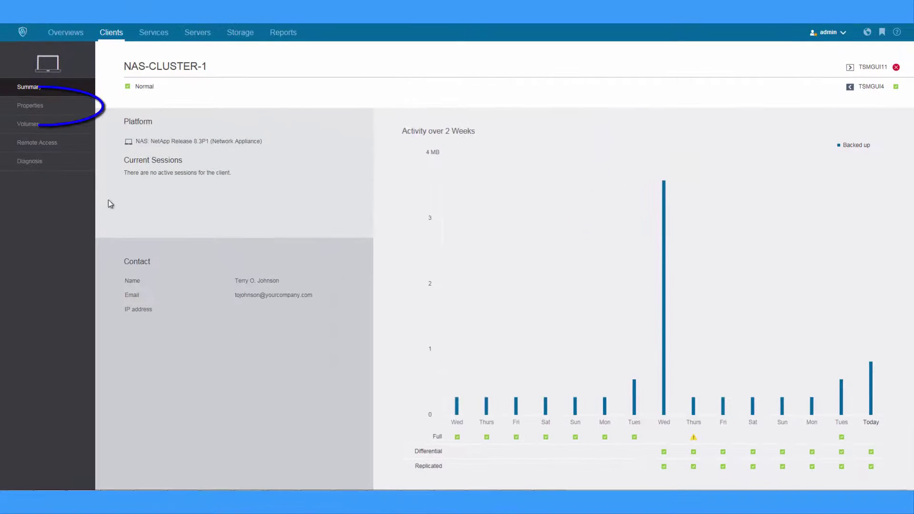
# Step: Open NAS-CLUSTER-1's Properties page to review its Data Management settings
pyautogui.click(30, 107)
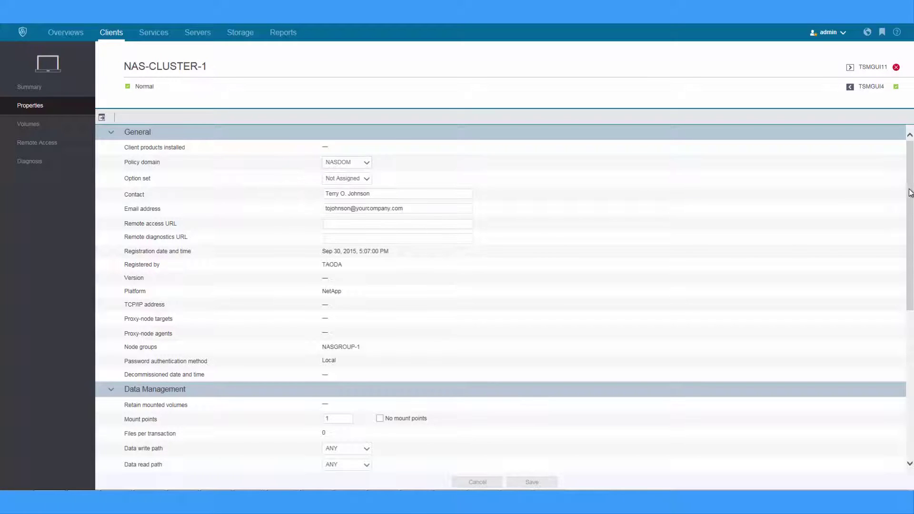
pyautogui.scroll(-5, 910, 193)
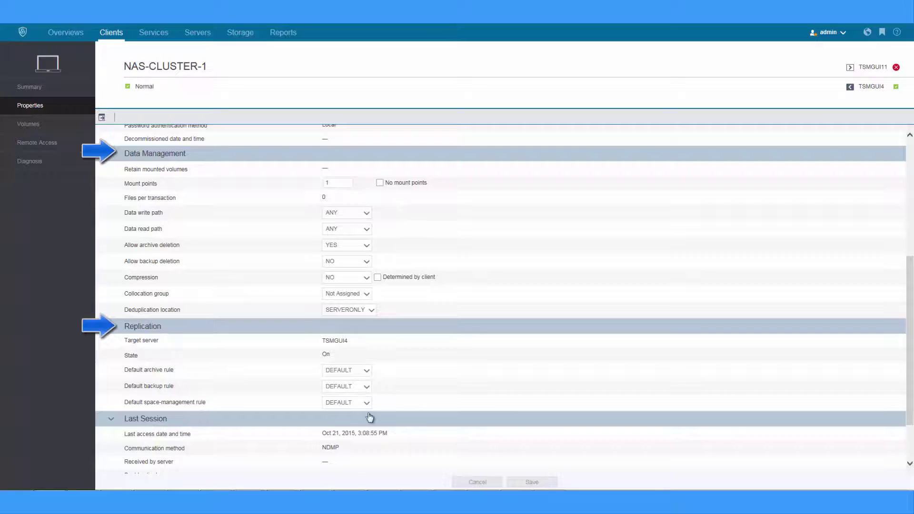
# Step: Show NAS-CLUSTER-1's backed-up volumes sorted by Last Differential Ratio
pyautogui.click(50, 127)
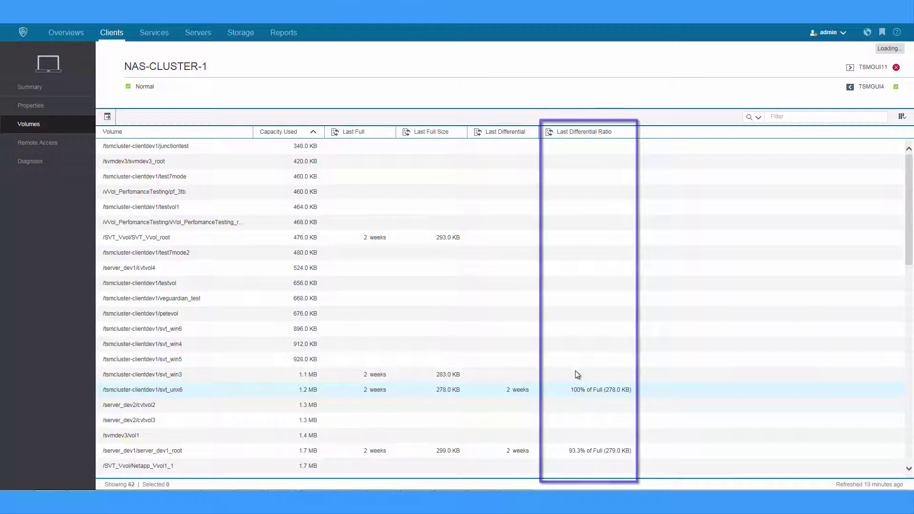
pyautogui.click(571, 134)
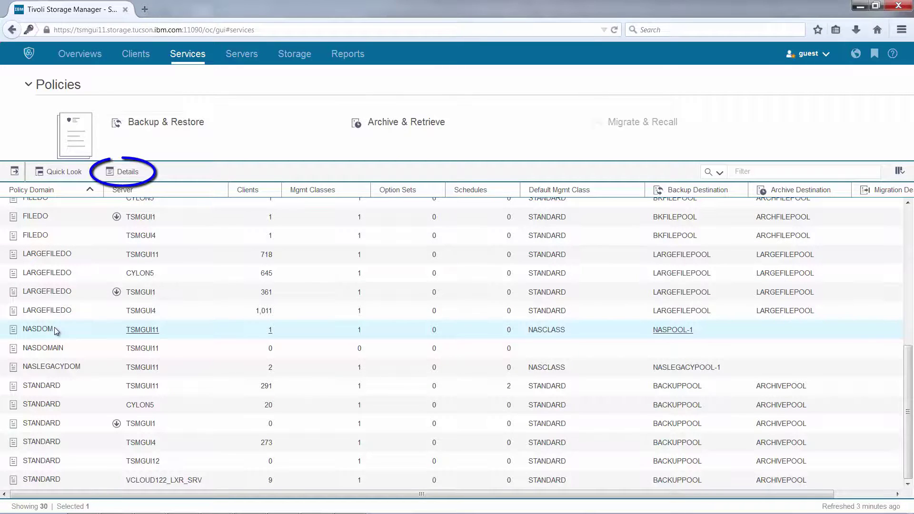
# Step: Open the NASDOM domain details and its Policy Sets view
pyautogui.click(125, 171)
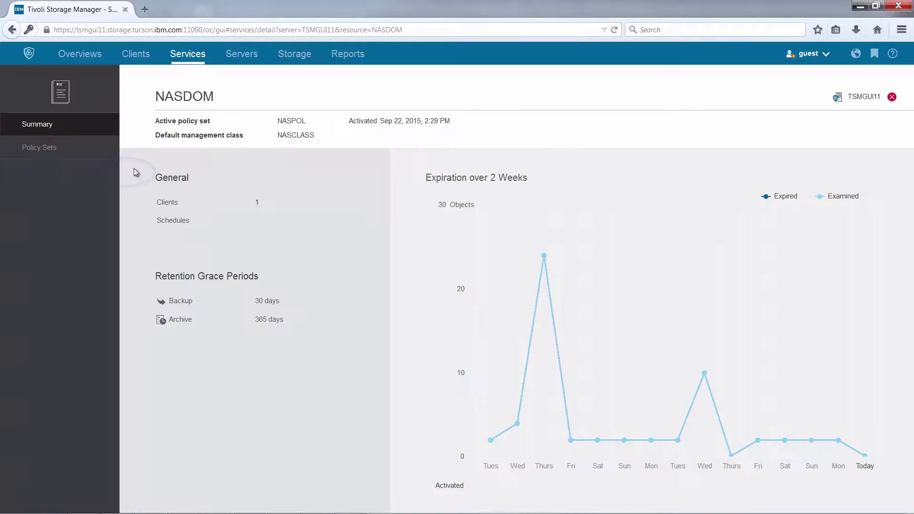
pyautogui.click(52, 151)
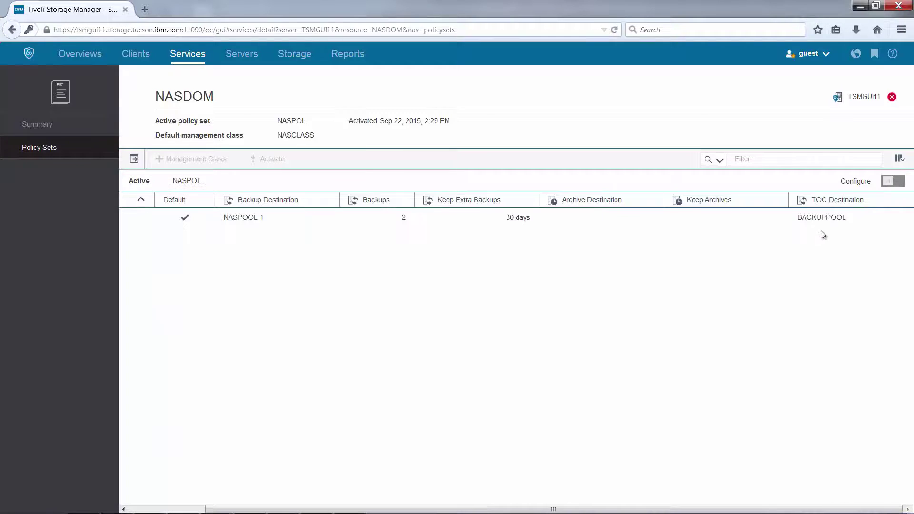
pyautogui.moveTo(185, 510); pyautogui.dragTo(262, 509)
# Step: Enable Configure editing on NASPOL and preview the TOC Destination pool choices
pyautogui.click(890, 185)
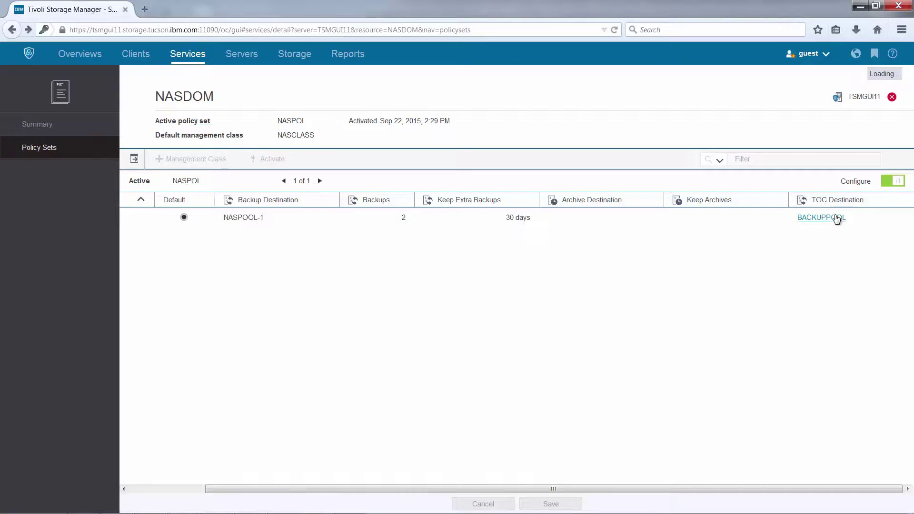
pyautogui.click(877, 218)
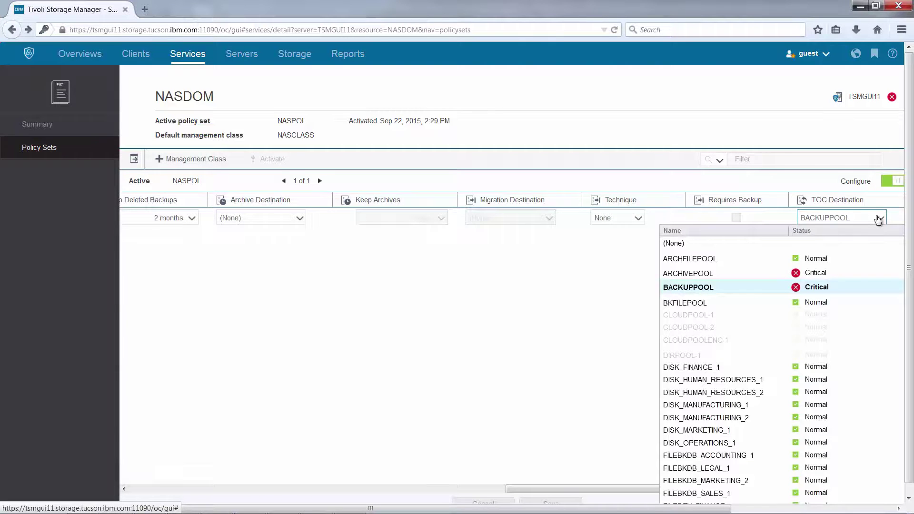
pyautogui.click(172, 163)
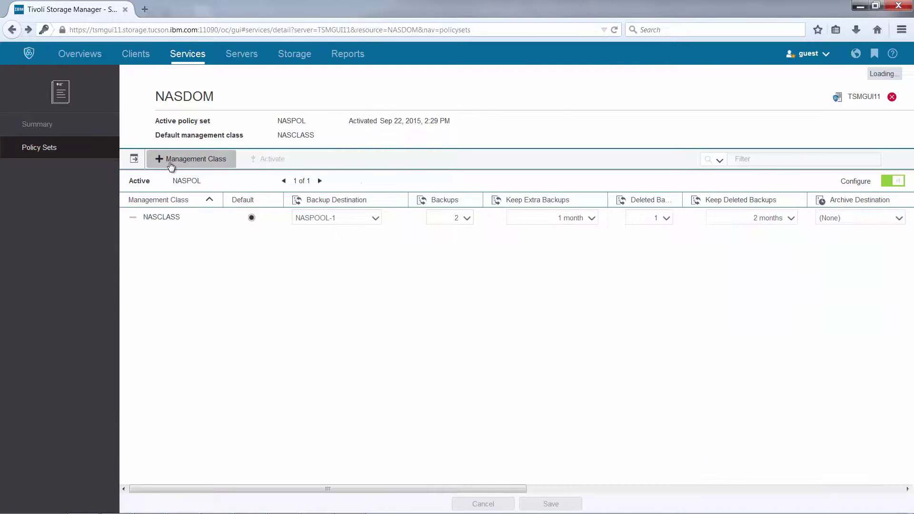
# Step: Open a blank Add Management Class form for the NASPOL policy set
pyautogui.click(172, 163)
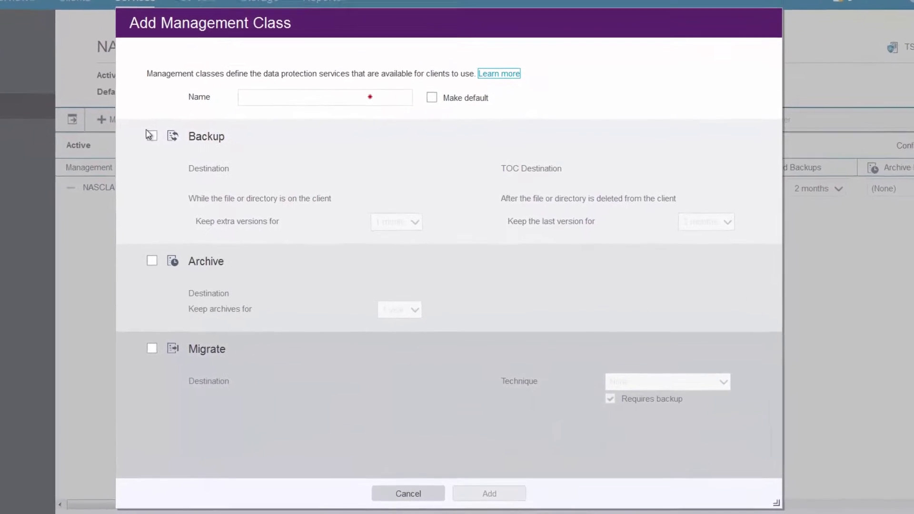